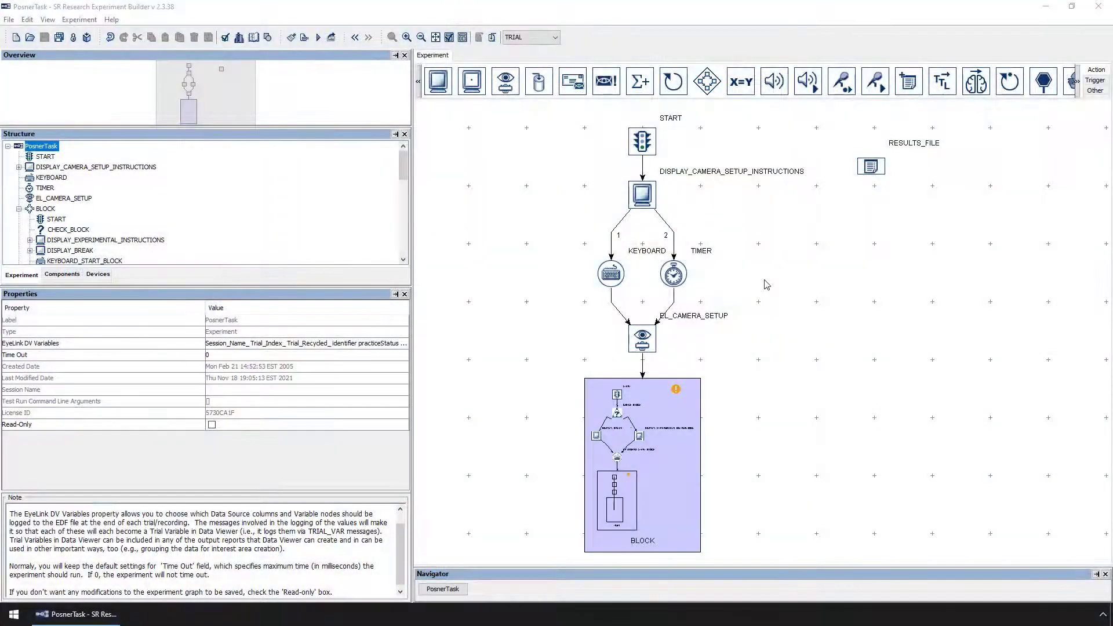
# Step: Drill from PosnerTask's BLOCK into TRIAL and show the RECORDING sequence's properties
pyautogui.click(666, 411)
pyautogui.doubleClick(666, 410)
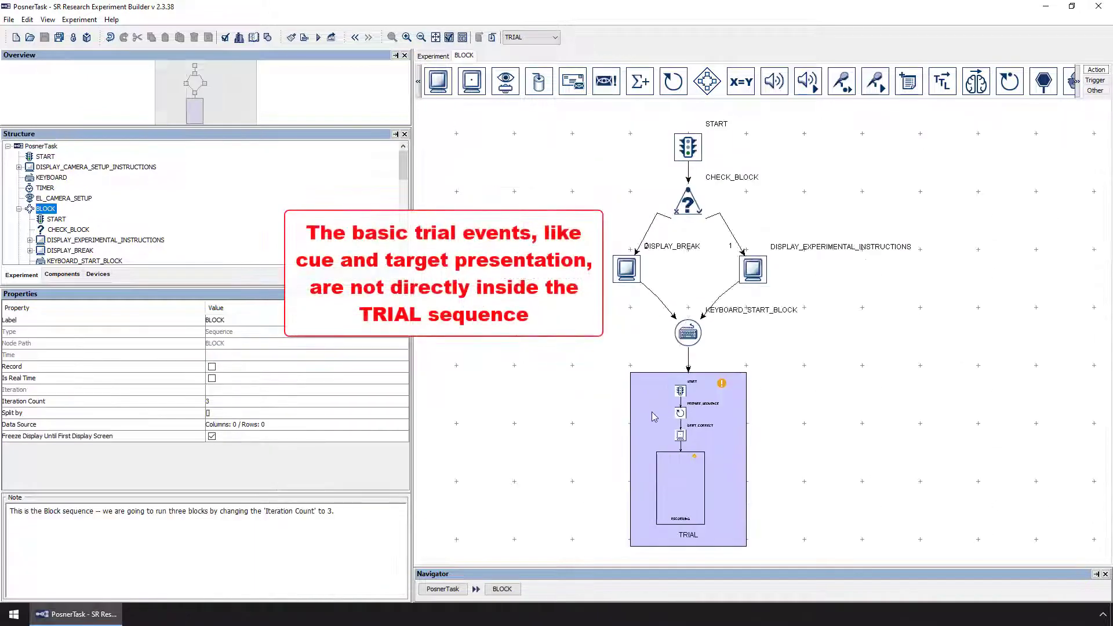
pyautogui.doubleClick(653, 418)
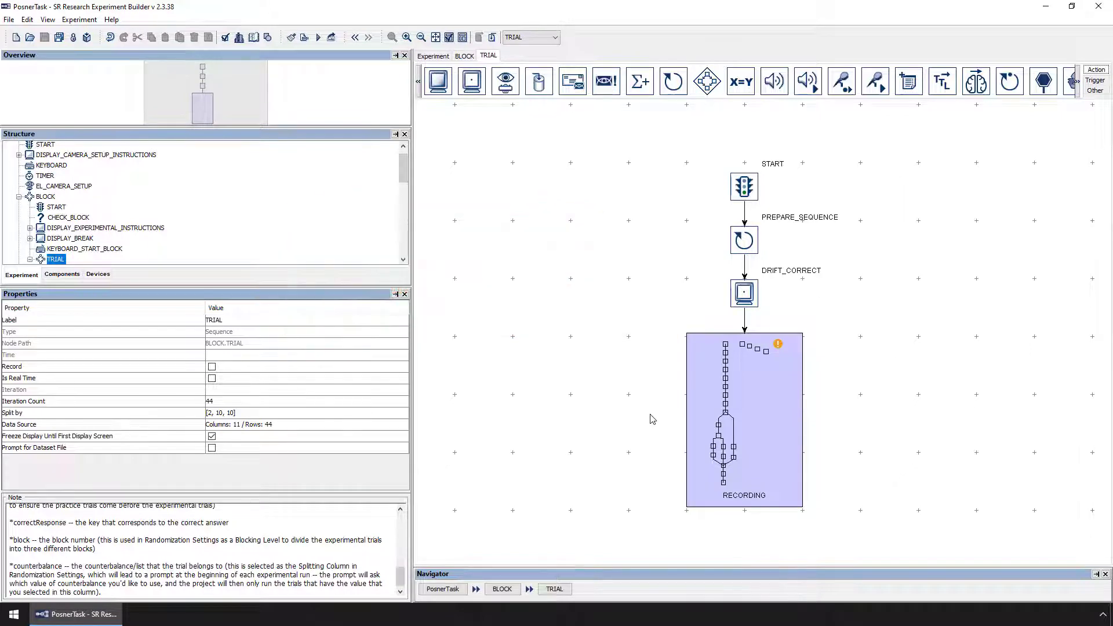
pyautogui.click(712, 392)
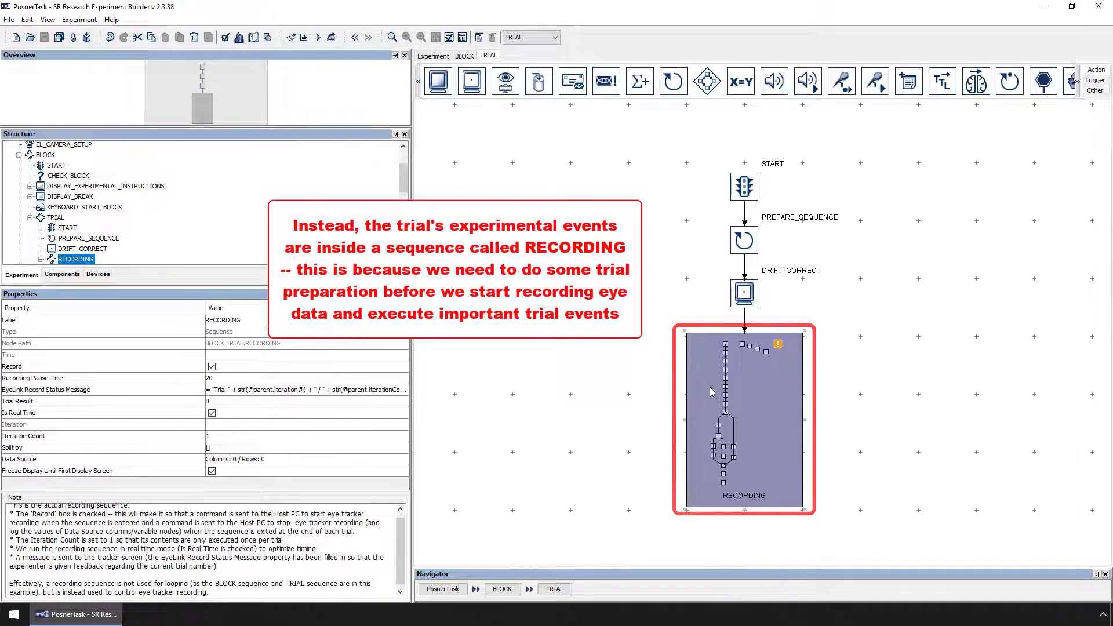
pyautogui.doubleClick(712, 392)
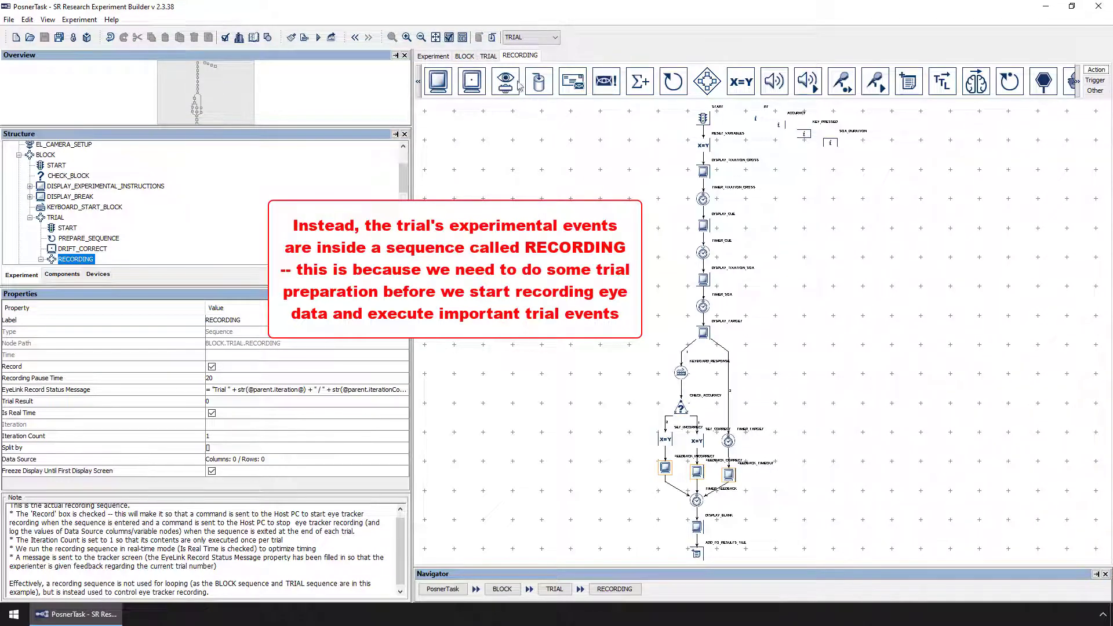
pyautogui.click(489, 56)
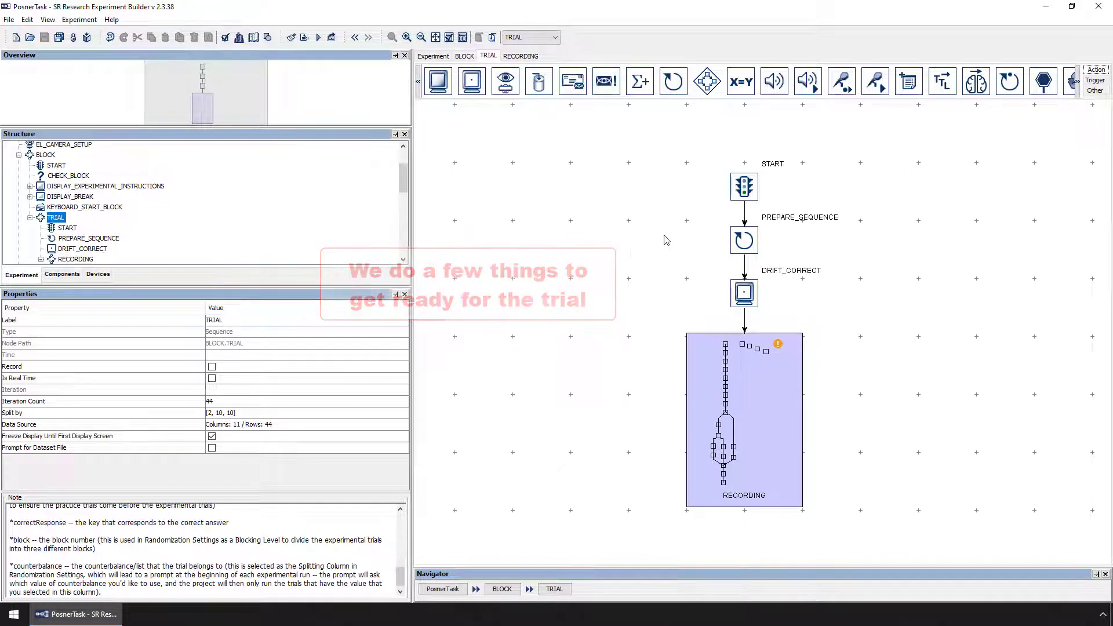
# Step: Select PREPARE_SEQUENCE and confirm its Draw To EyeLink Host setting is IMAGE
pyautogui.click(744, 241)
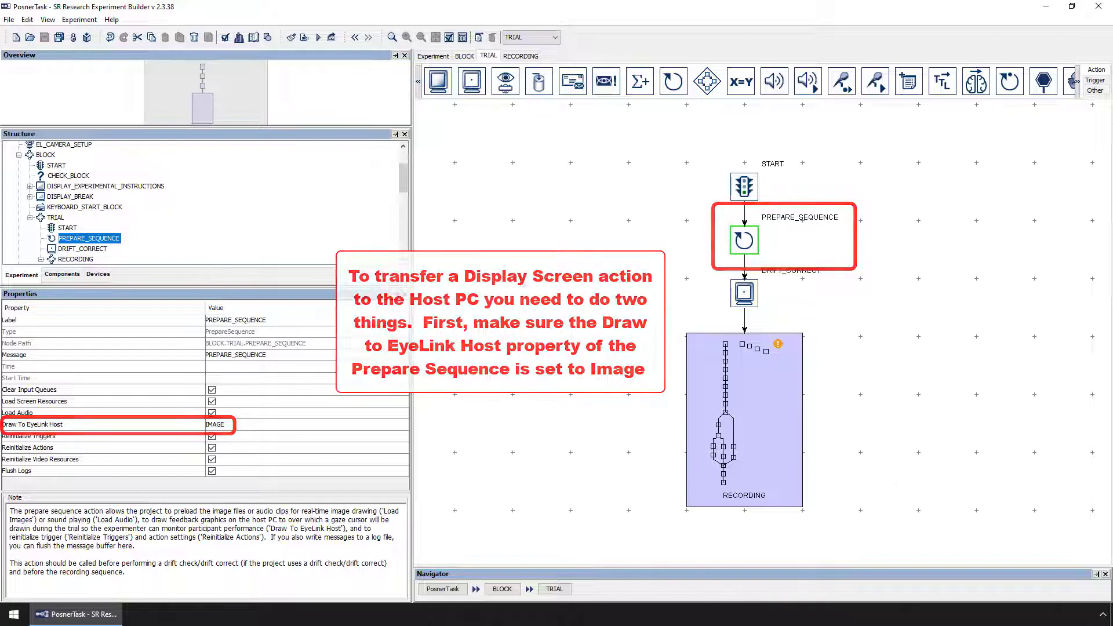
# Step: Open the RECORDING sequence and confirm DISPLAY_TARGET has Use For Host Display checked
pyautogui.click(749, 385)
pyautogui.doubleClick(750, 385)
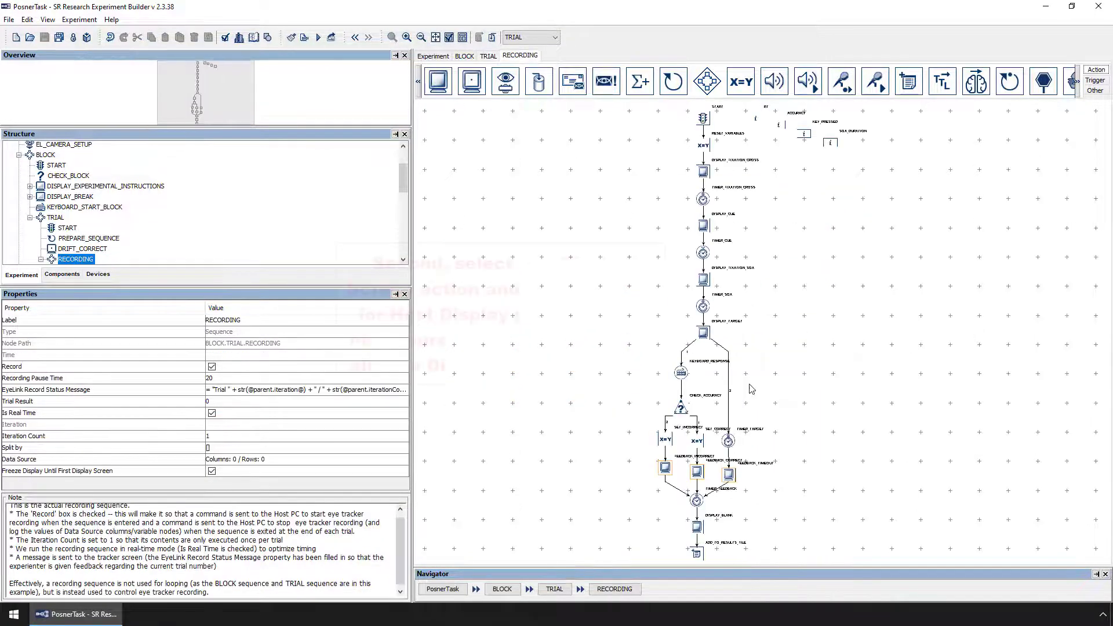
pyautogui.click(703, 334)
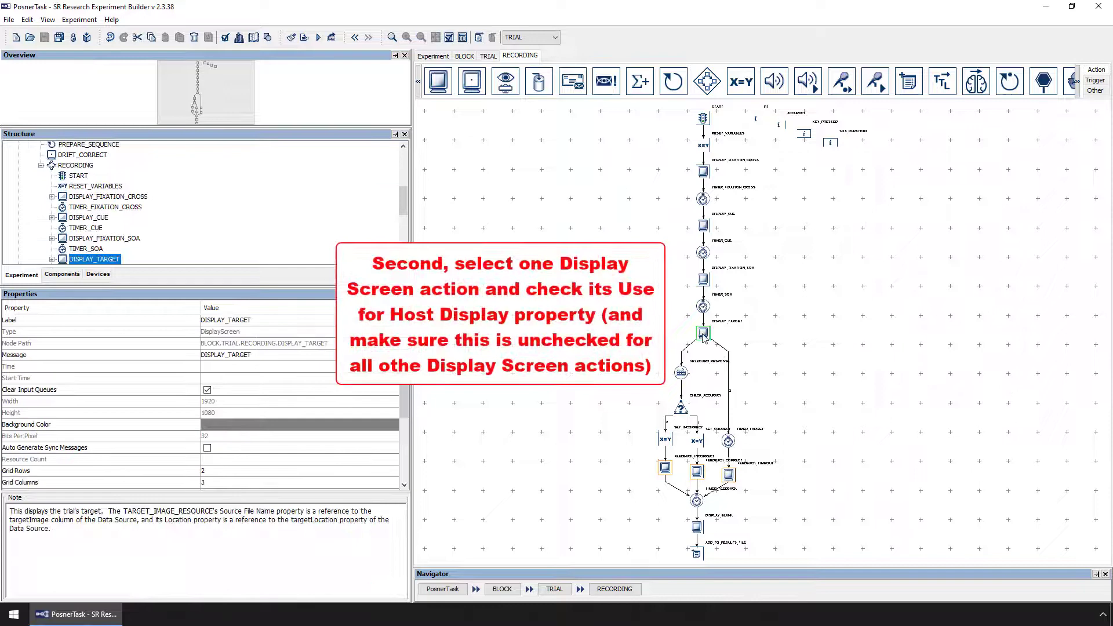
pyautogui.scroll(-4, 400, 432)
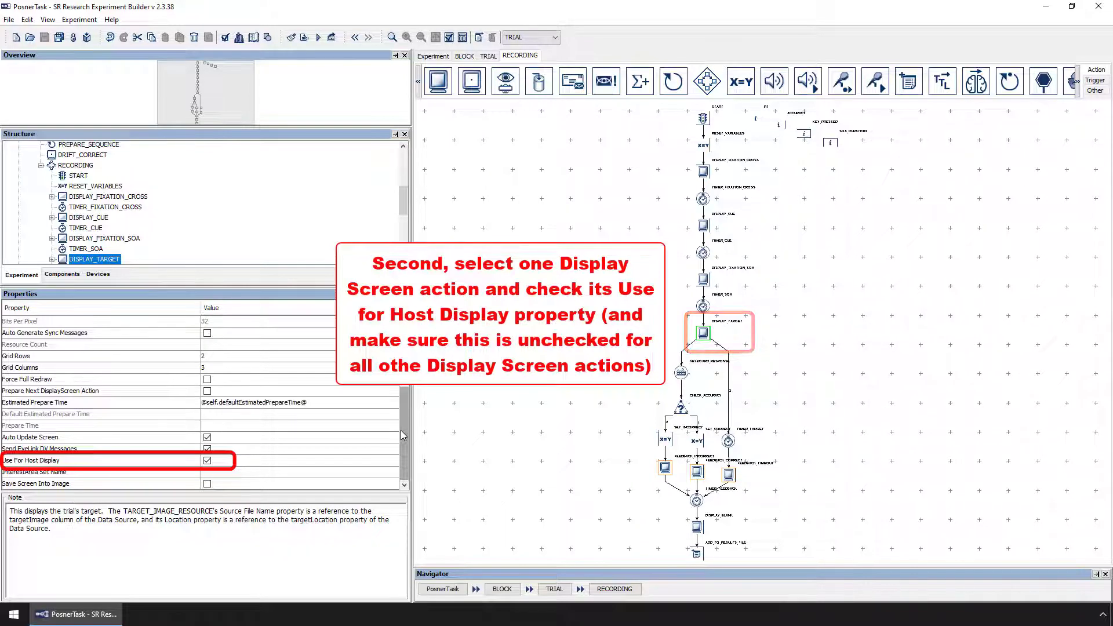
# Step: Confirm Use For Host Display is off for the fixation, cue, feedback and blank screens
pyautogui.click(703, 280)
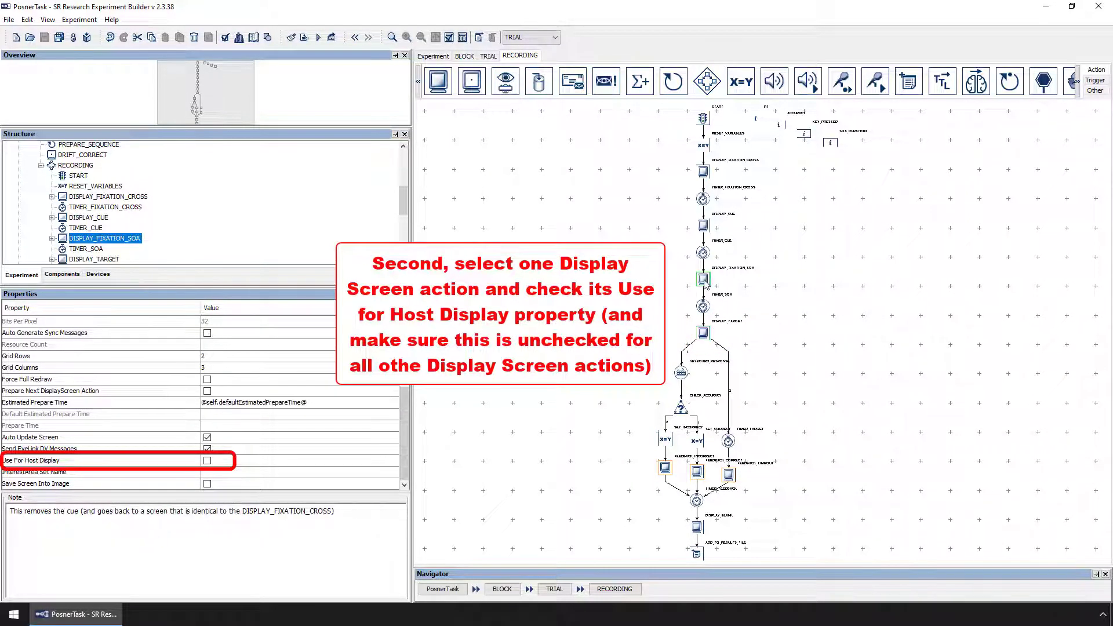
pyautogui.click(704, 227)
pyautogui.click(703, 172)
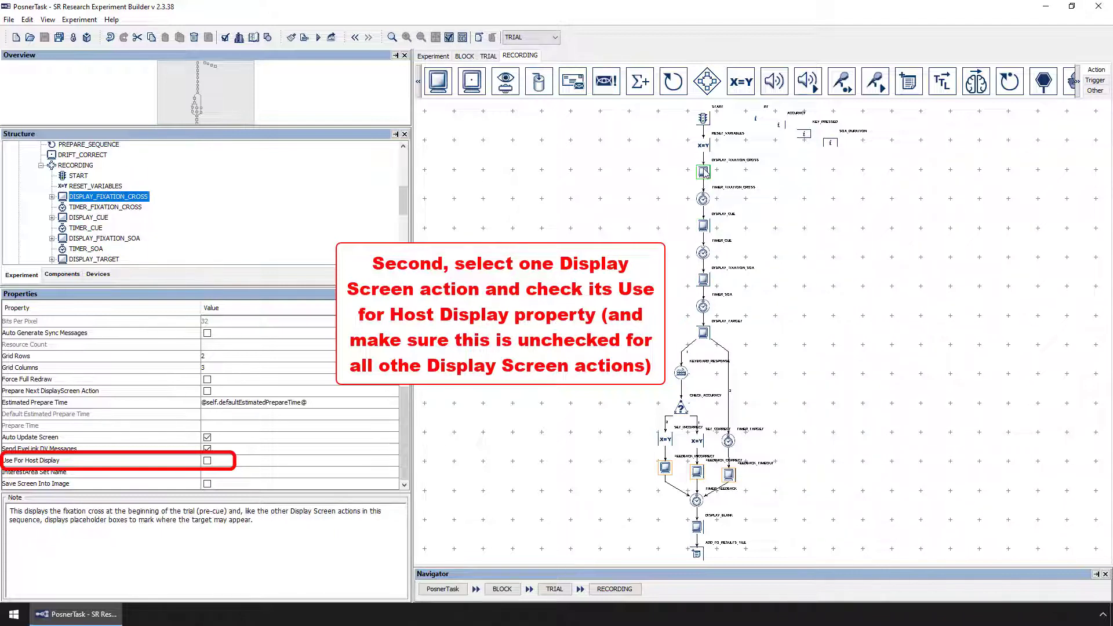
pyautogui.click(666, 467)
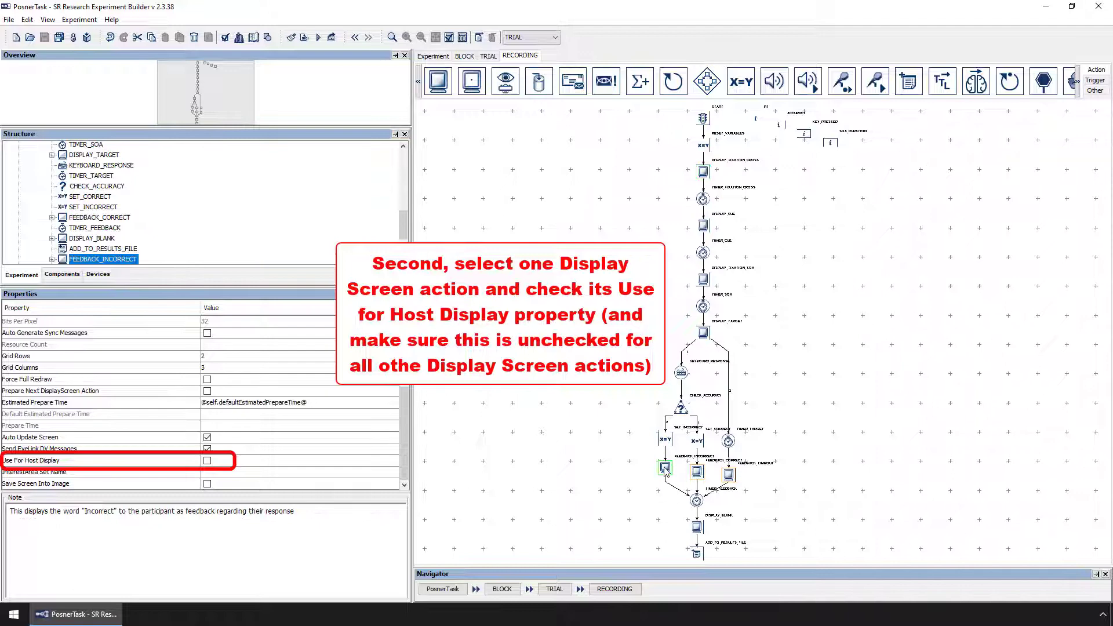
pyautogui.click(697, 474)
pyautogui.click(729, 475)
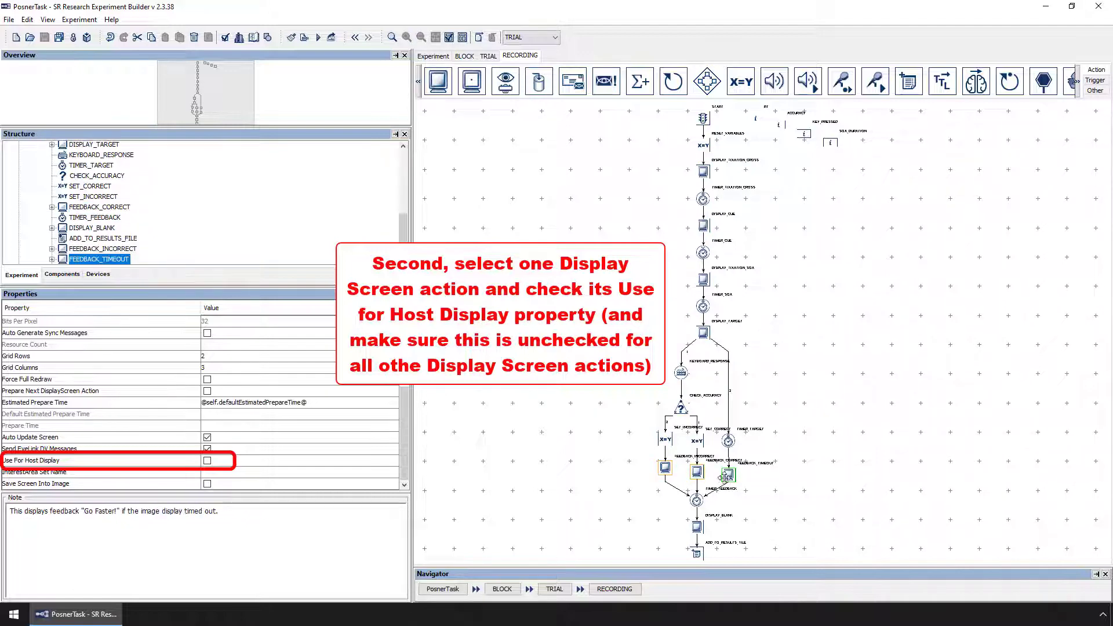
pyautogui.click(697, 527)
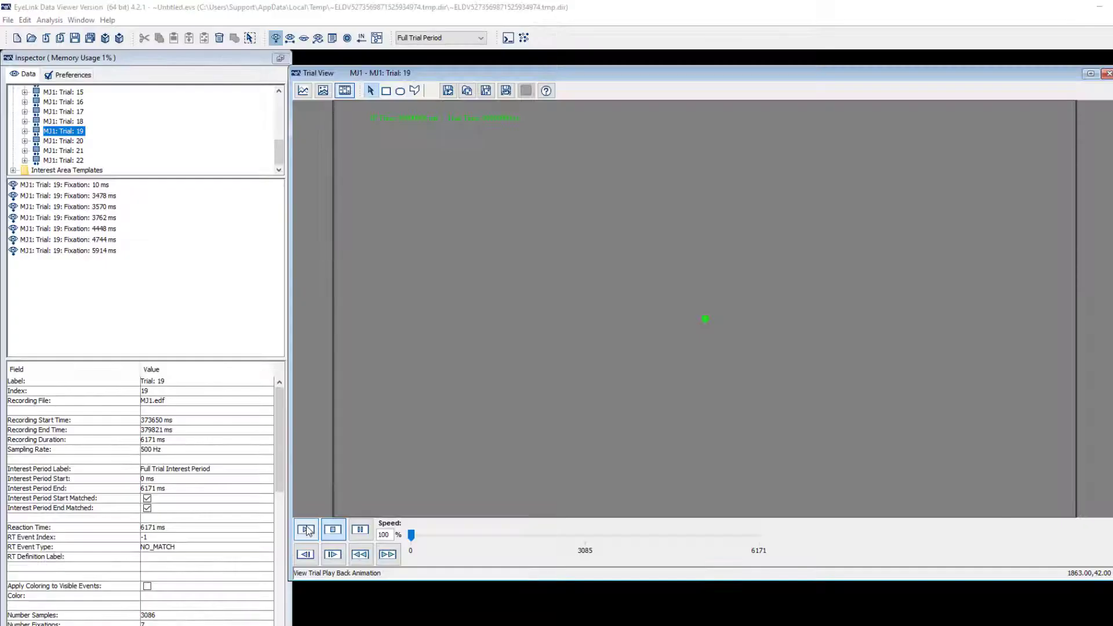
# Step: Start playback of recorded Trial 19 in the Trial View
pyautogui.click(307, 531)
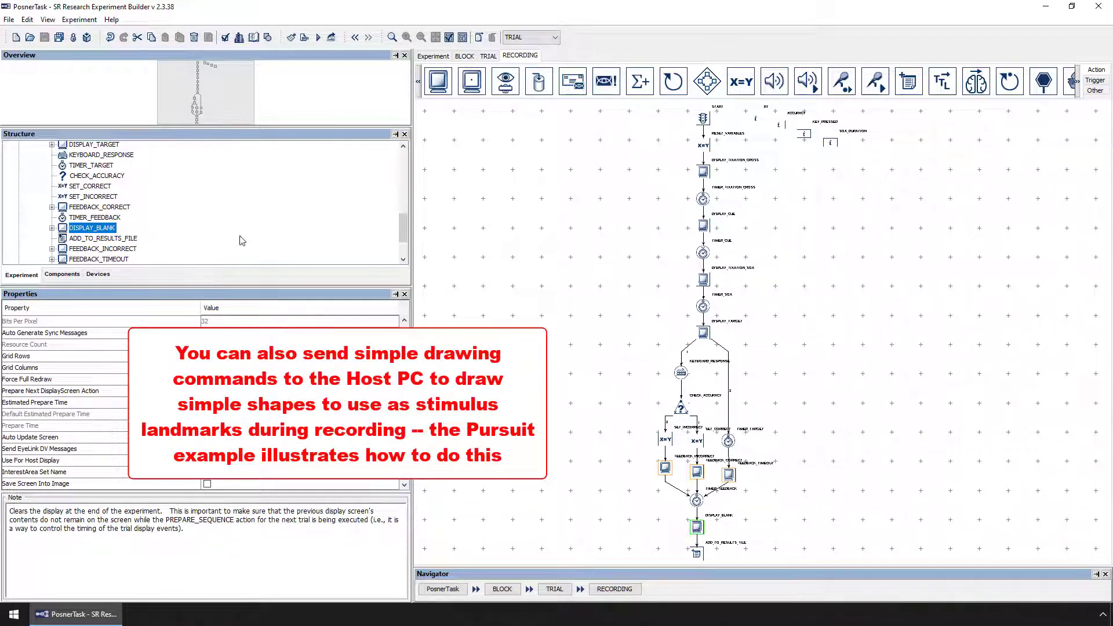
# Step: Open the Pursuit example project from File > Examples
pyautogui.click(10, 21)
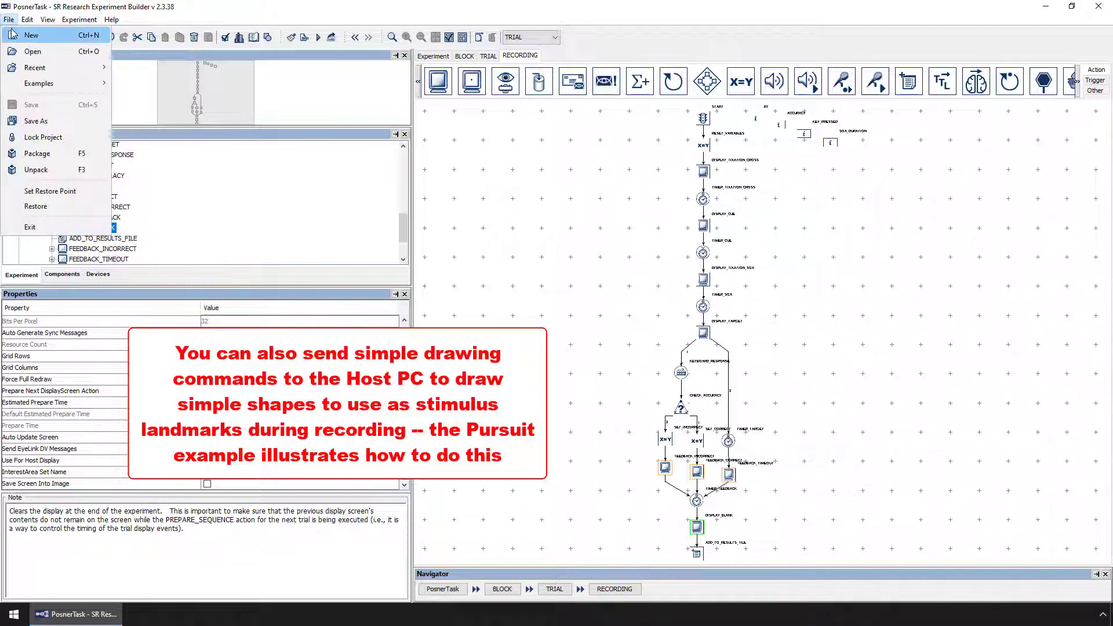
pyautogui.moveTo(75, 85)
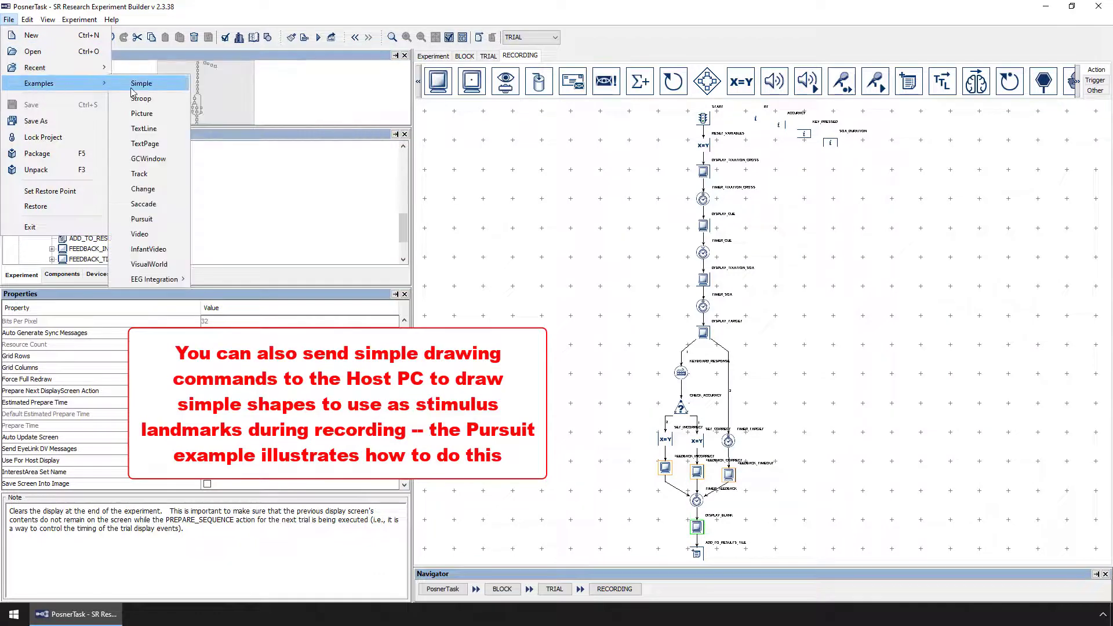
pyautogui.click(141, 220)
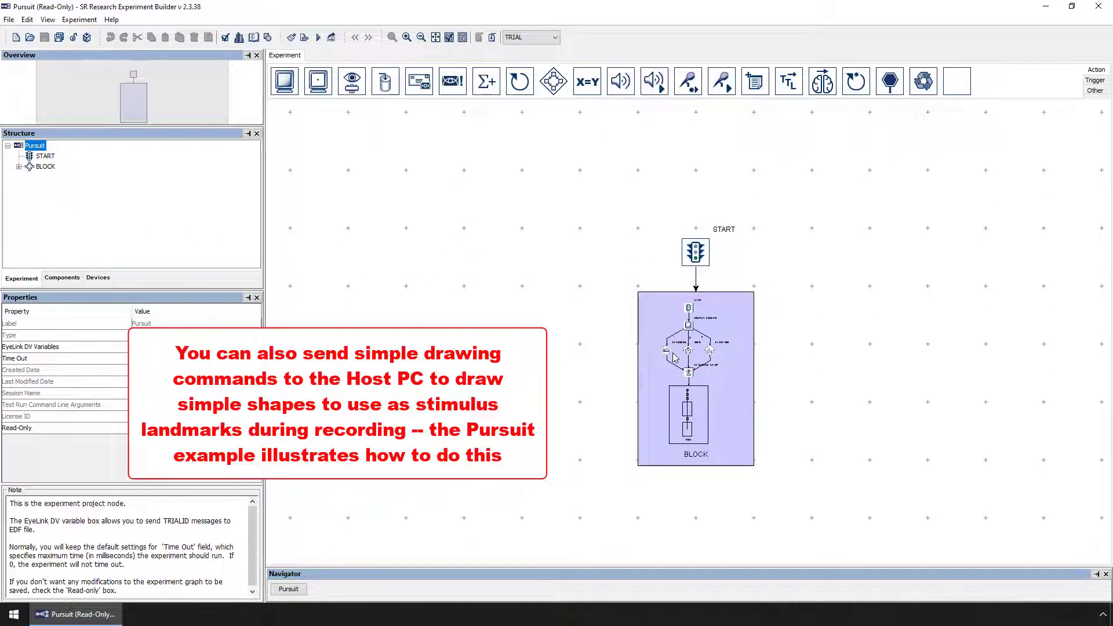
# Step: Drill through BLOCK and TRIAL into the DRAW_FEEDBACK_GRPHICS_TO_HOST sequence
pyautogui.doubleClick(674, 357)
pyautogui.doubleClick(672, 386)
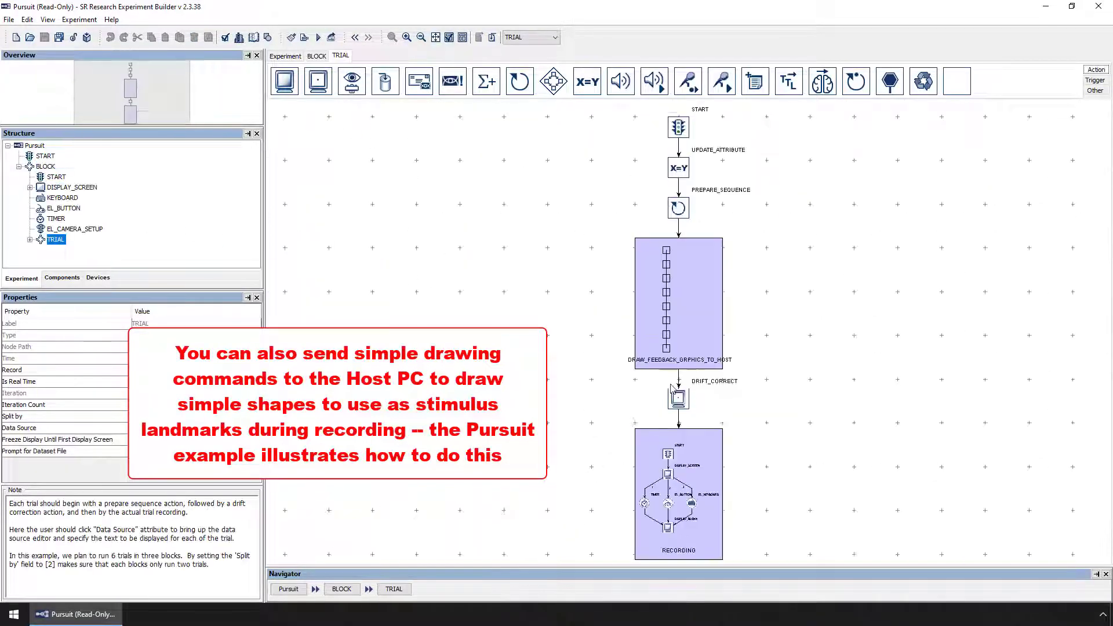
pyautogui.doubleClick(684, 352)
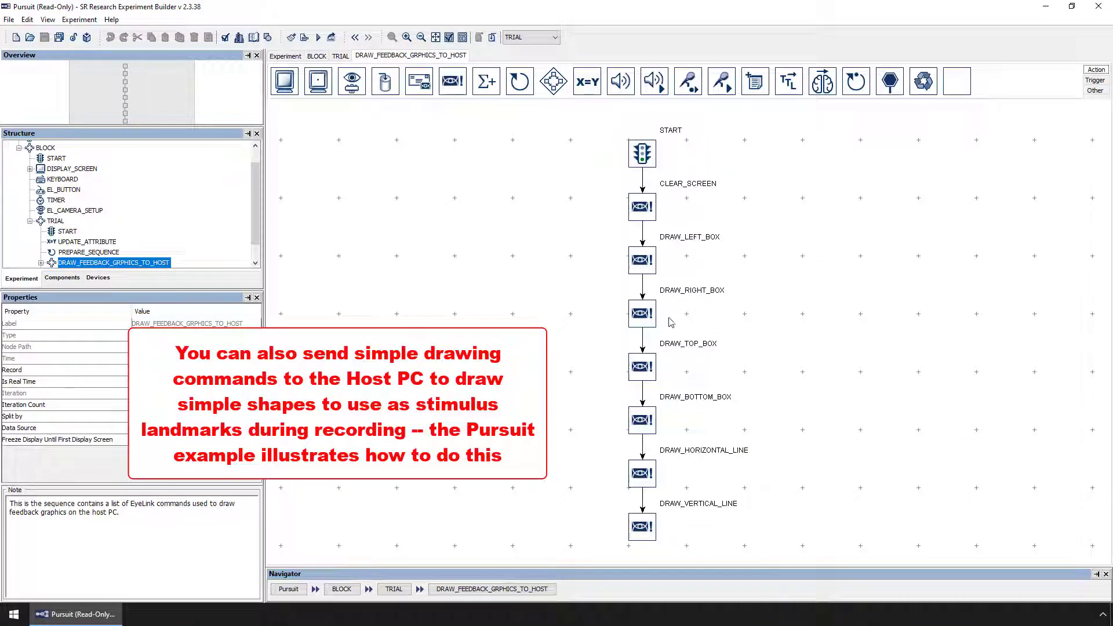
# Step: Box-select the host drawing command nodes, then show DRIFT_CORRECT's settings
pyautogui.moveTo(596, 166); pyautogui.dragTo(785, 561)
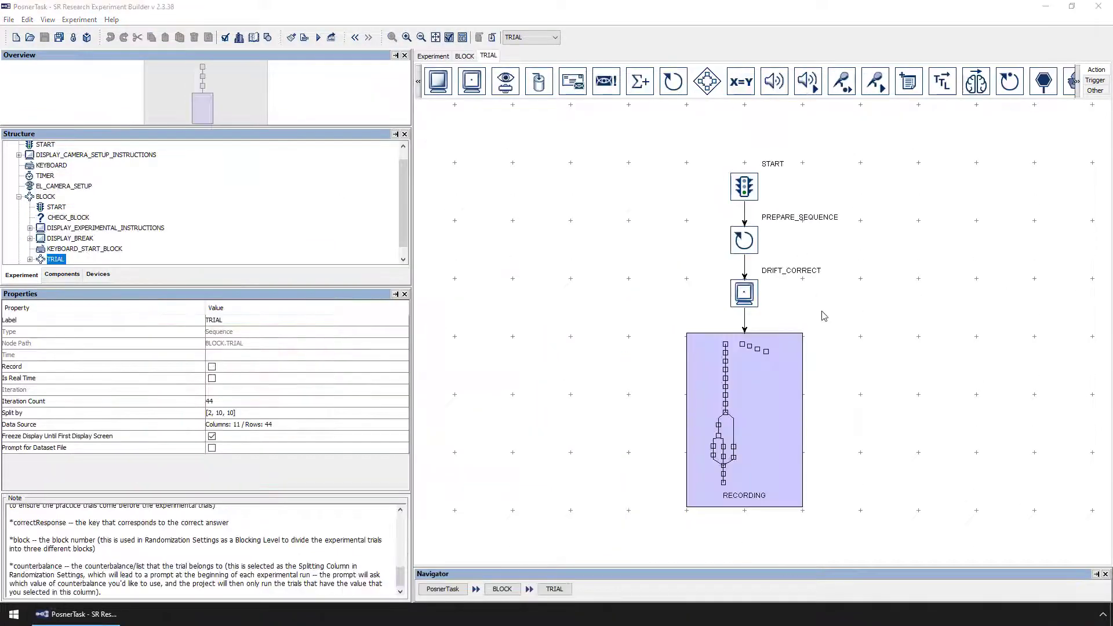
pyautogui.click(748, 298)
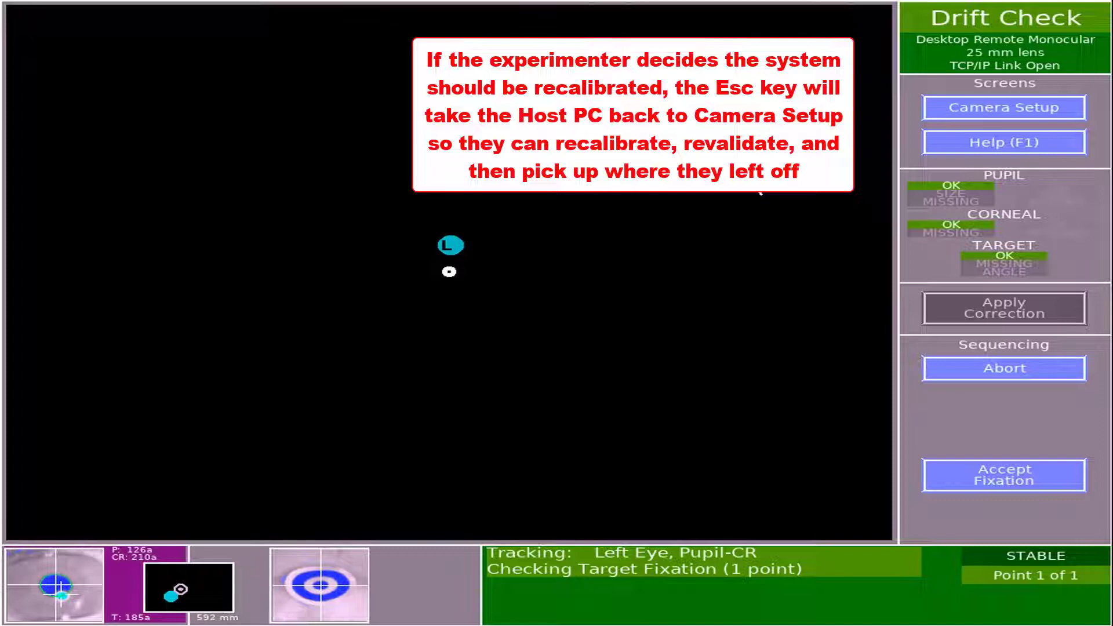
# Step: Leave the drift check for Camera Setup, recalibrate, and accept the validation results
pyautogui.press('Escape')
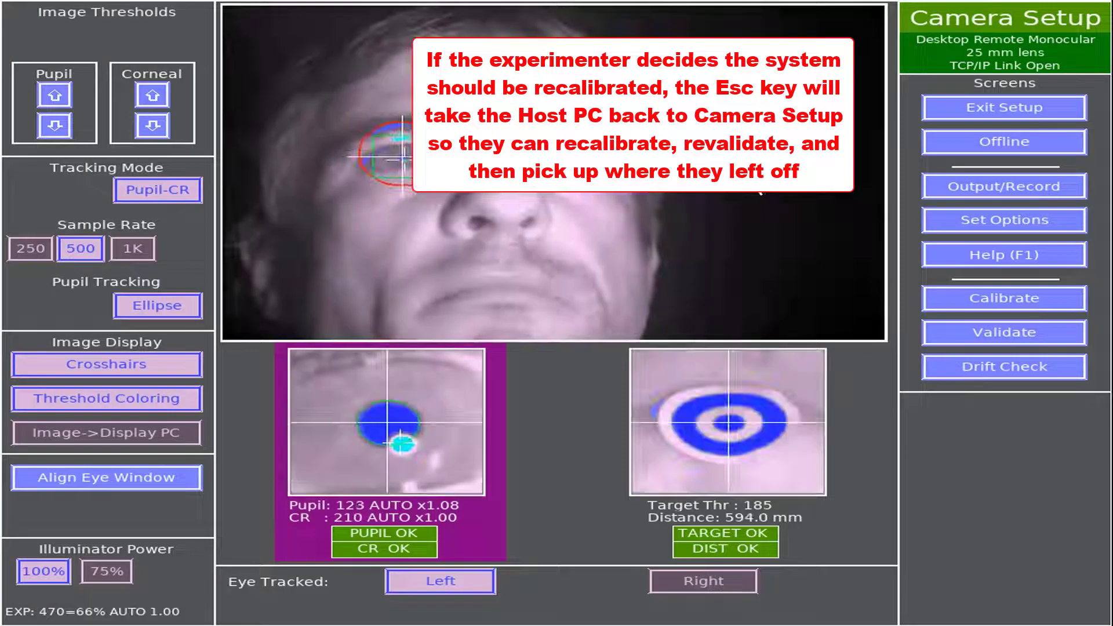
pyautogui.press('c')
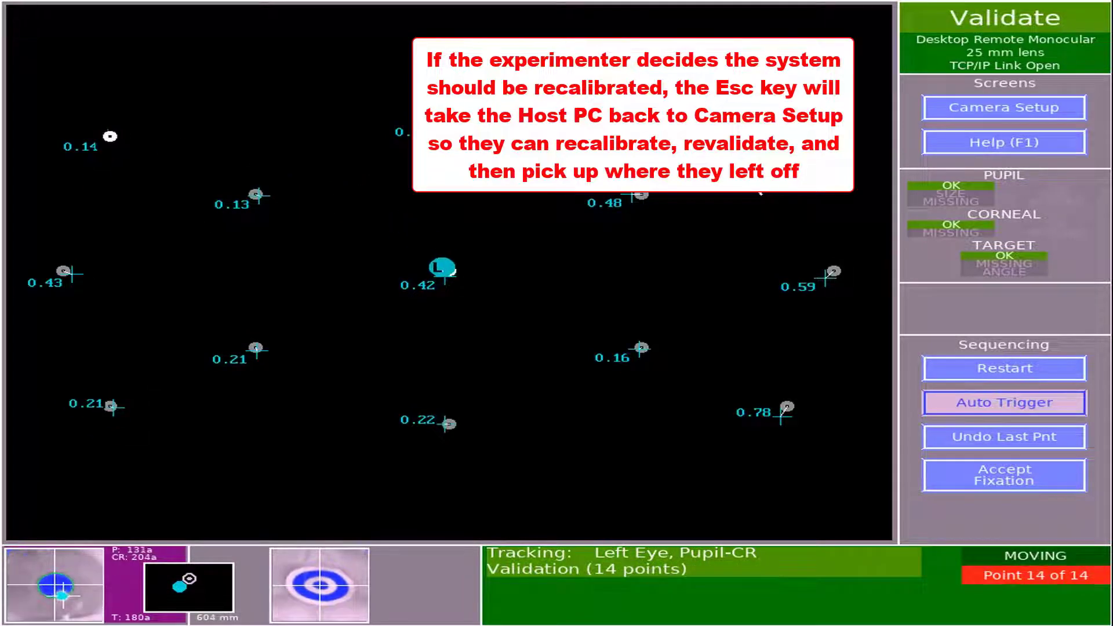
pyautogui.press('Escape')
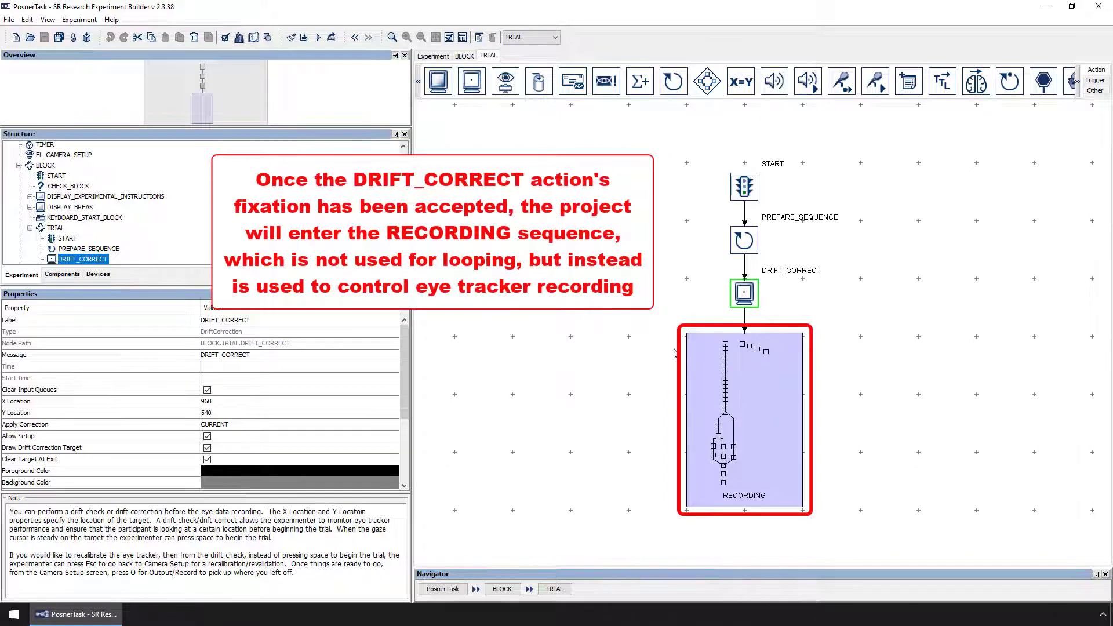
# Step: Show RECORDING's properties, then TRIAL's looping properties in BLOCK, and open TRIAL
pyautogui.click(724, 385)
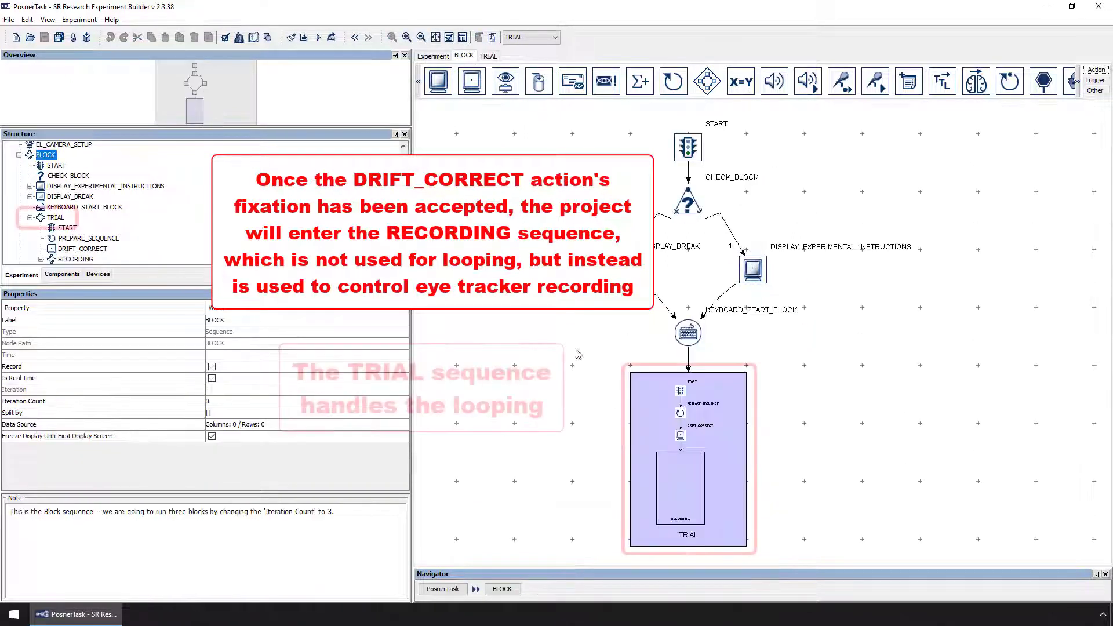
pyautogui.click(651, 454)
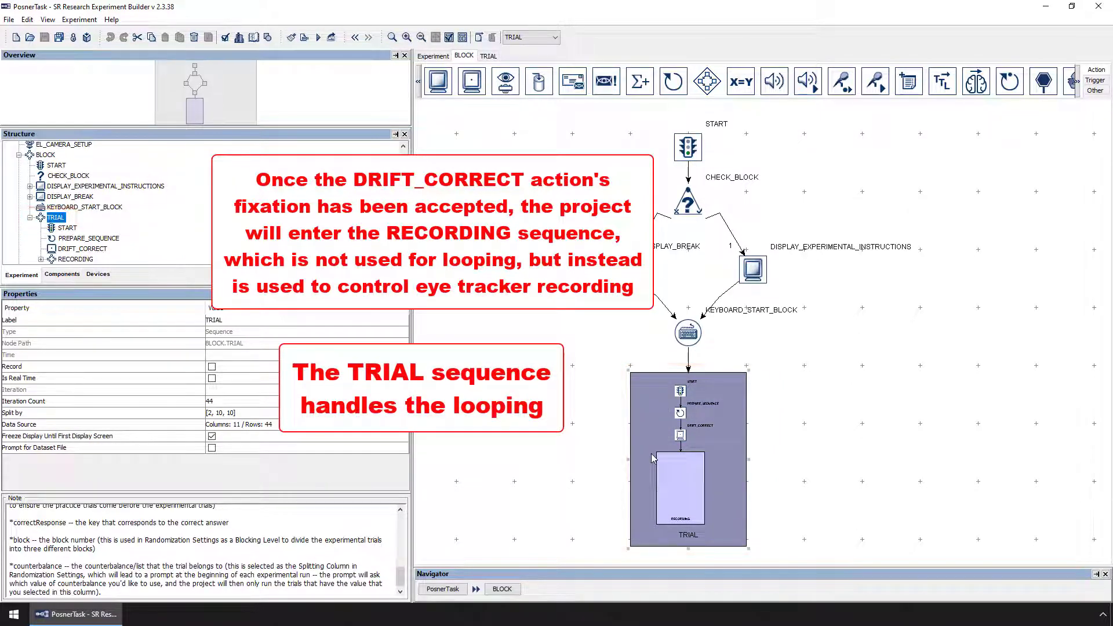
pyautogui.doubleClick(651, 453)
# Step: Select the RECORDING sequence to show its settings
pyautogui.click(694, 439)
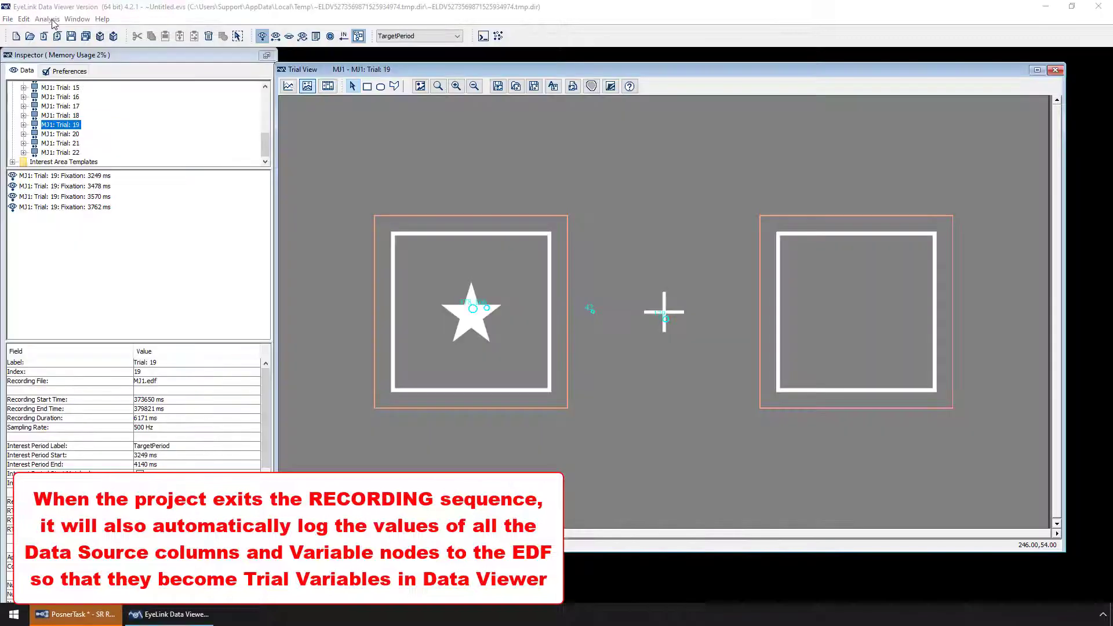
# Step: Start an Interest Area Report from Analysis > Reports
pyautogui.click(47, 19)
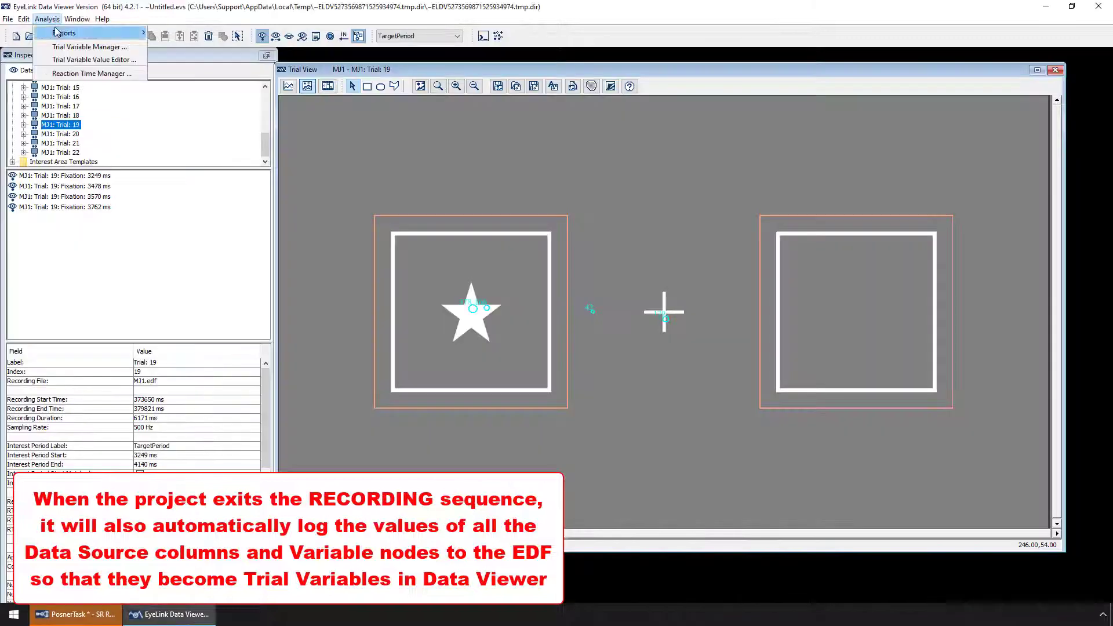
pyautogui.moveTo(56, 31)
pyautogui.click(180, 72)
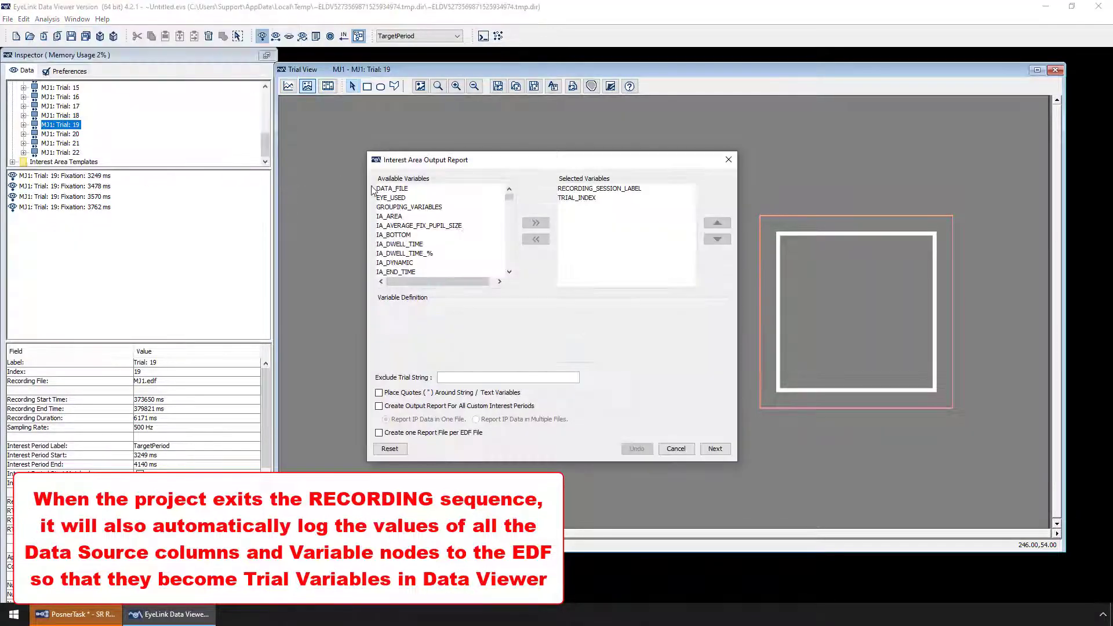
# Step: Add the variables ACCURACY through targetside to the report's selected list
pyautogui.moveTo(508, 196); pyautogui.dragTo(504, 260)
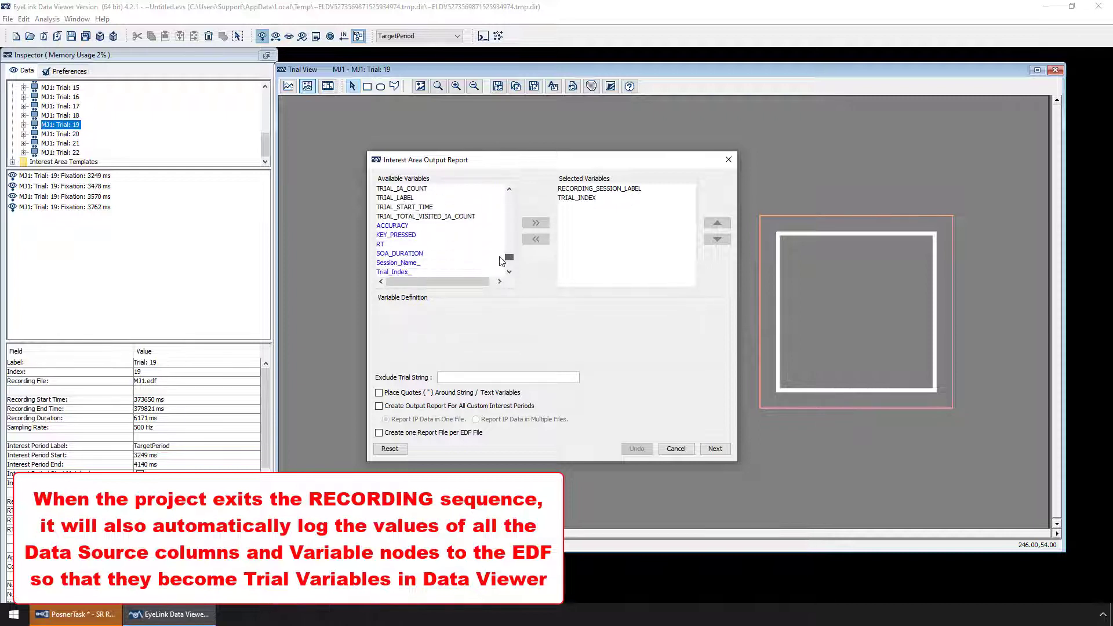
pyautogui.click(393, 225)
pyautogui.scroll(-3, 508, 271)
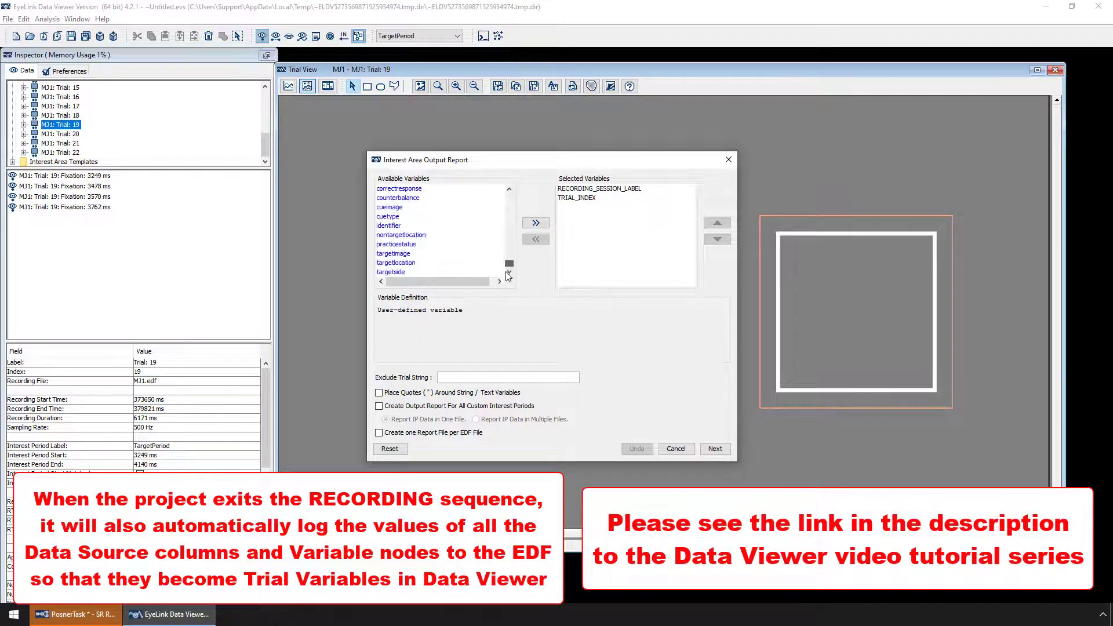
pyautogui.keyDown('shift'); pyautogui.click(396, 272); pyautogui.keyUp('shift')
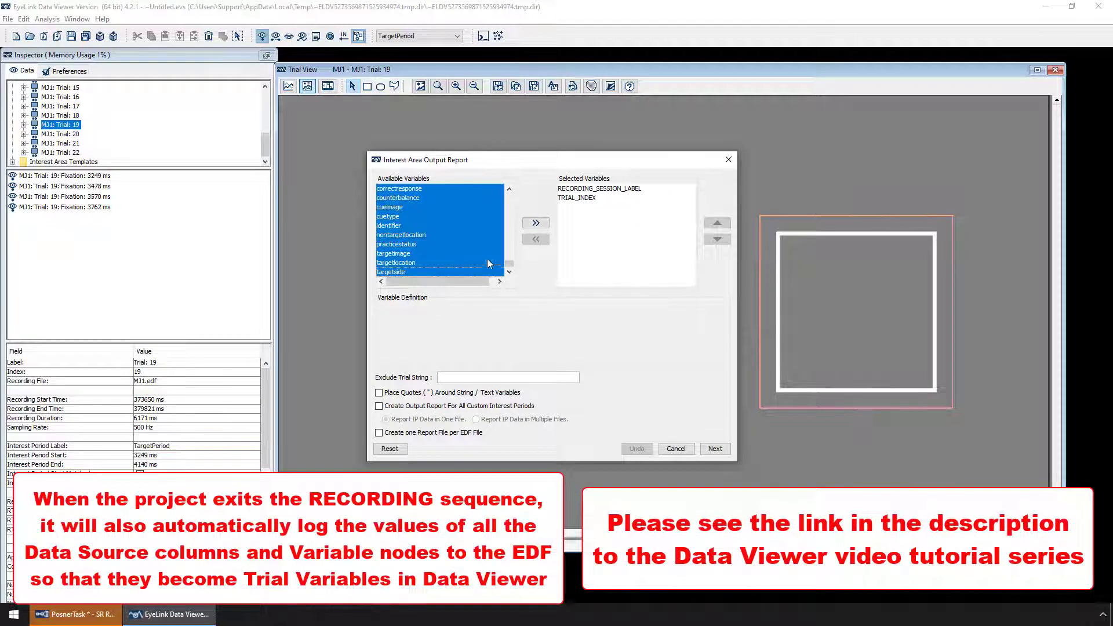
pyautogui.click(536, 224)
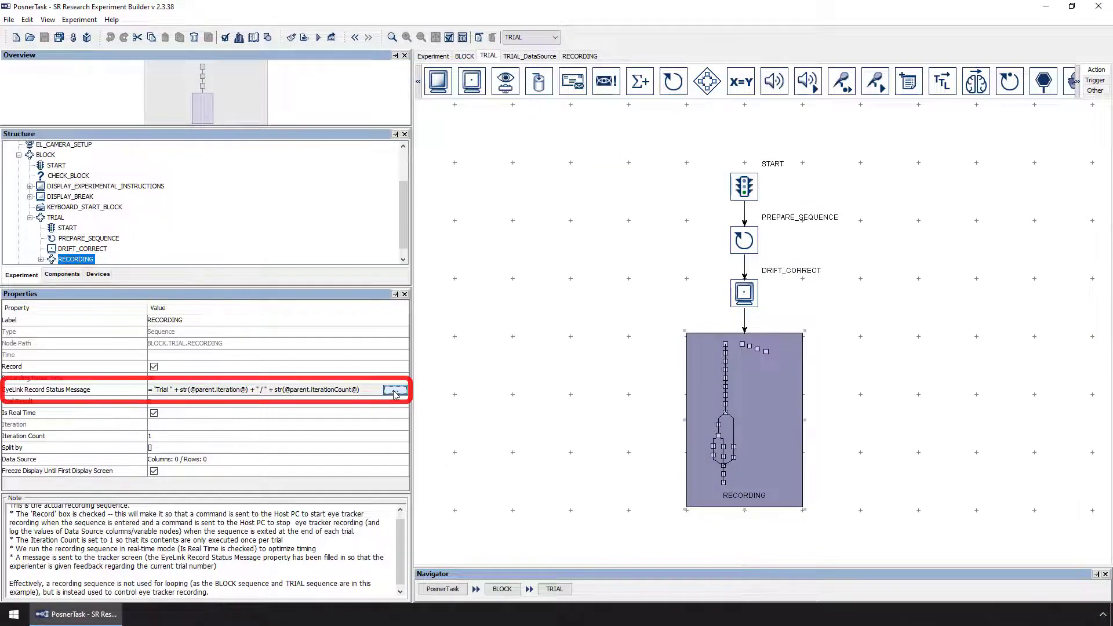
pyautogui.click(395, 391)
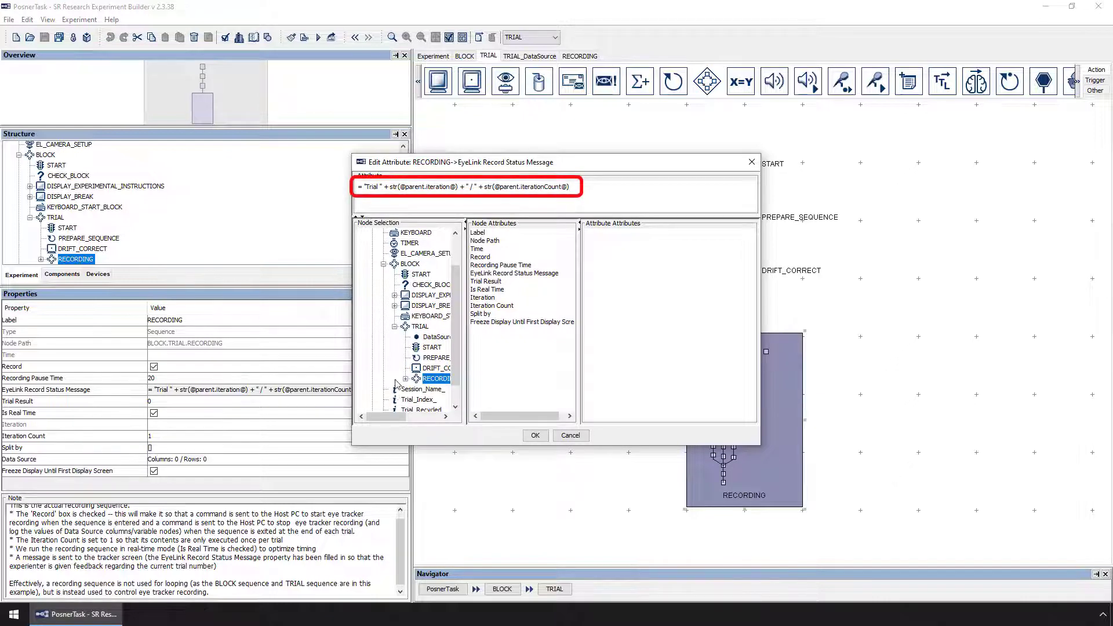
pyautogui.click(421, 327)
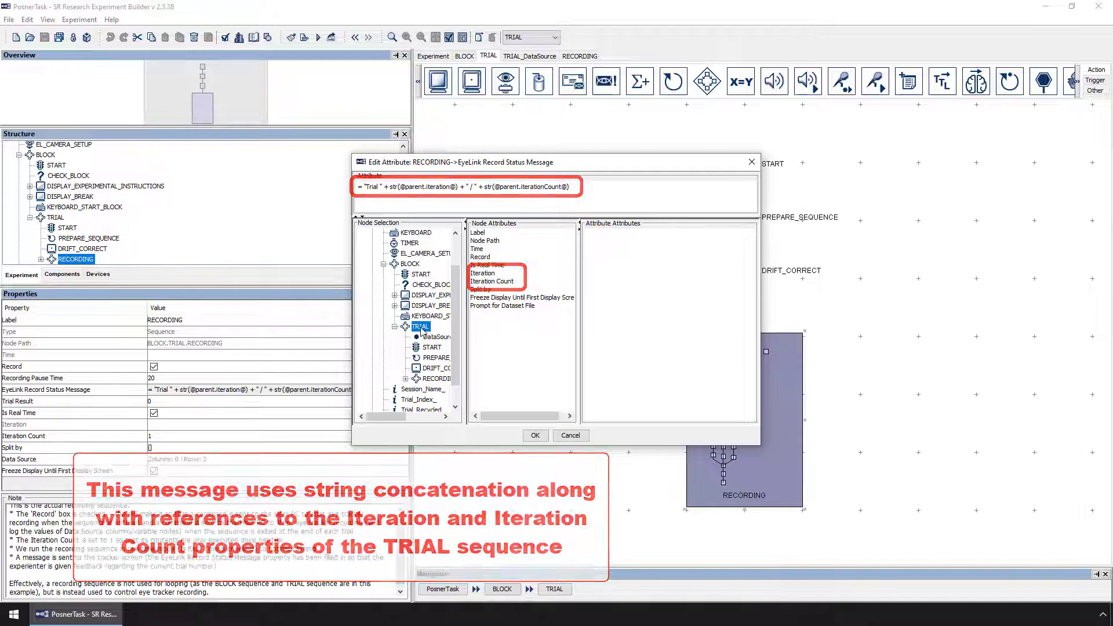
pyautogui.click(535, 436)
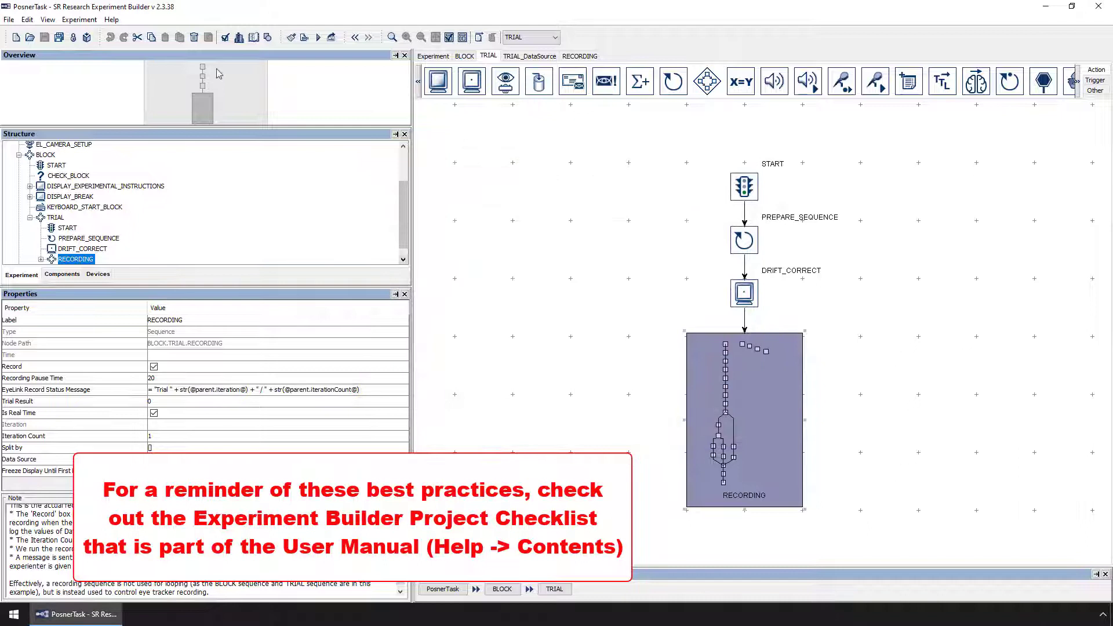
# Step: Open the help manual's Contents and display the Experiment Builder Project Checklist (version 2.3.1) page
pyautogui.click(112, 20)
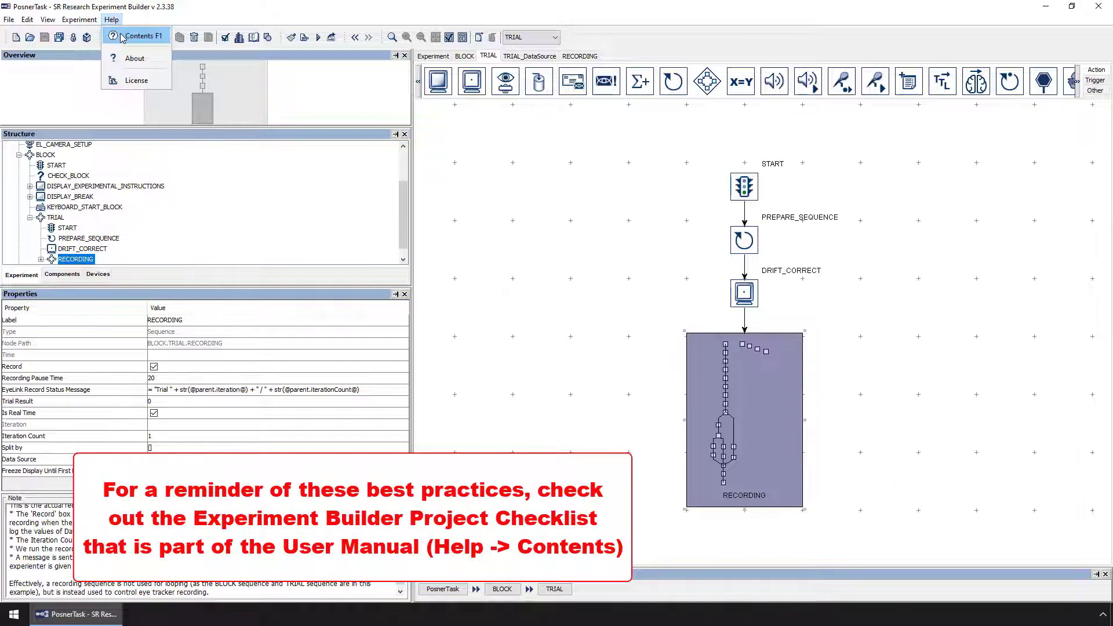
pyautogui.click(129, 36)
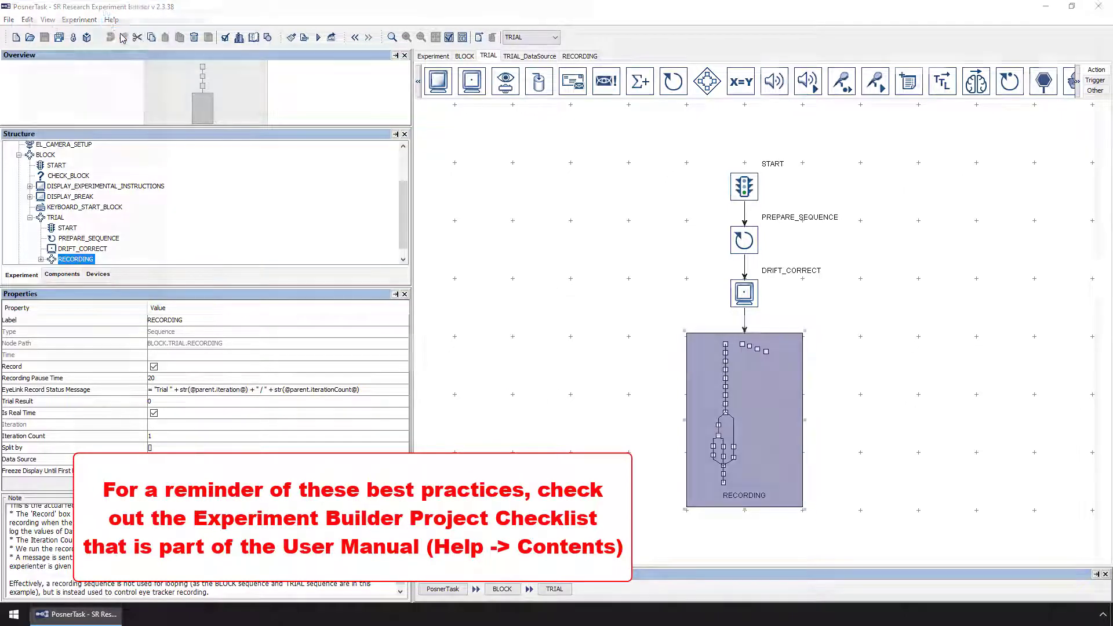
pyautogui.click(105, 225)
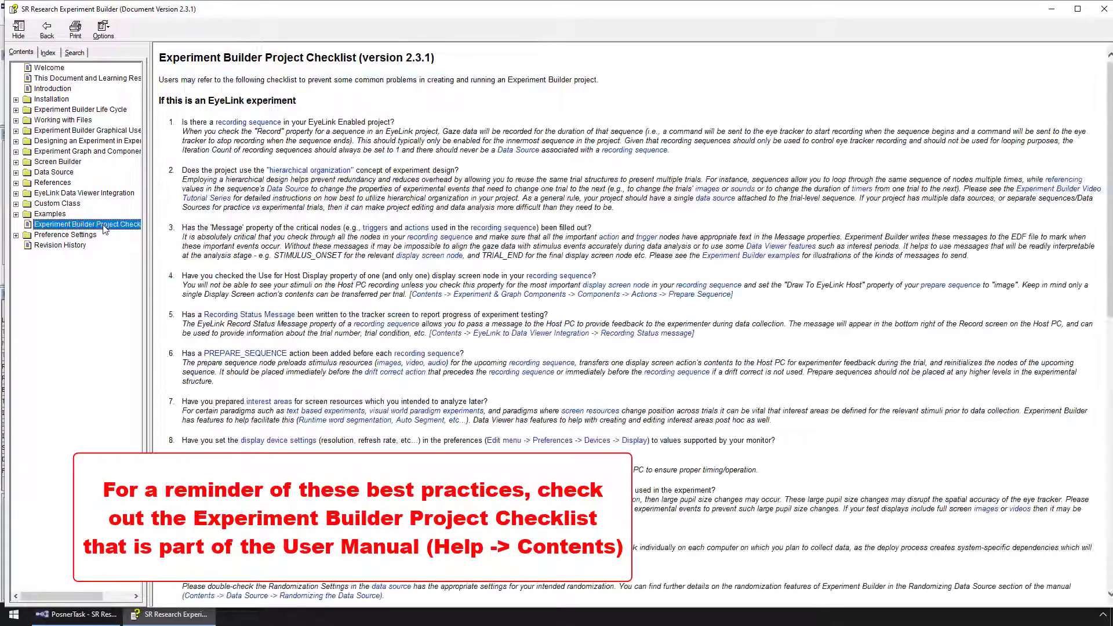